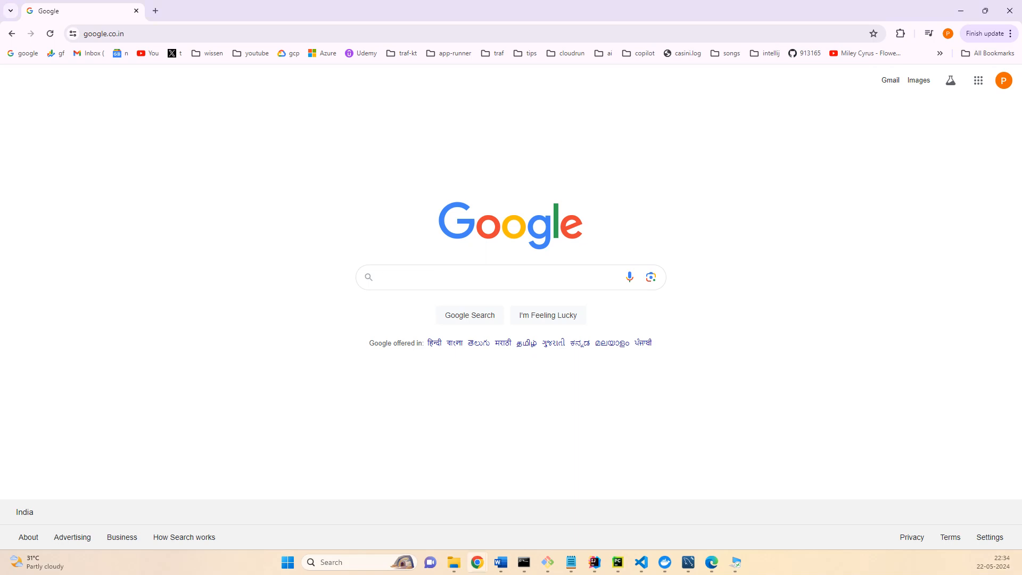
Step: Open the Google Cloud console and go to the Compute Engine VM instances page
{"action": "left_click", "coordinate": [290, 54]}
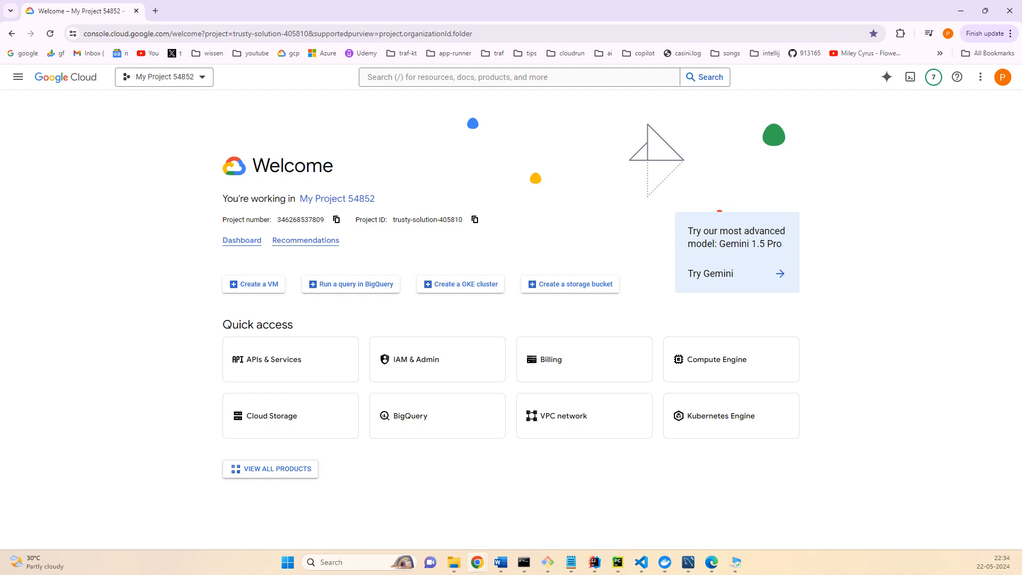
{"action": "left_click", "coordinate": [457, 77]}
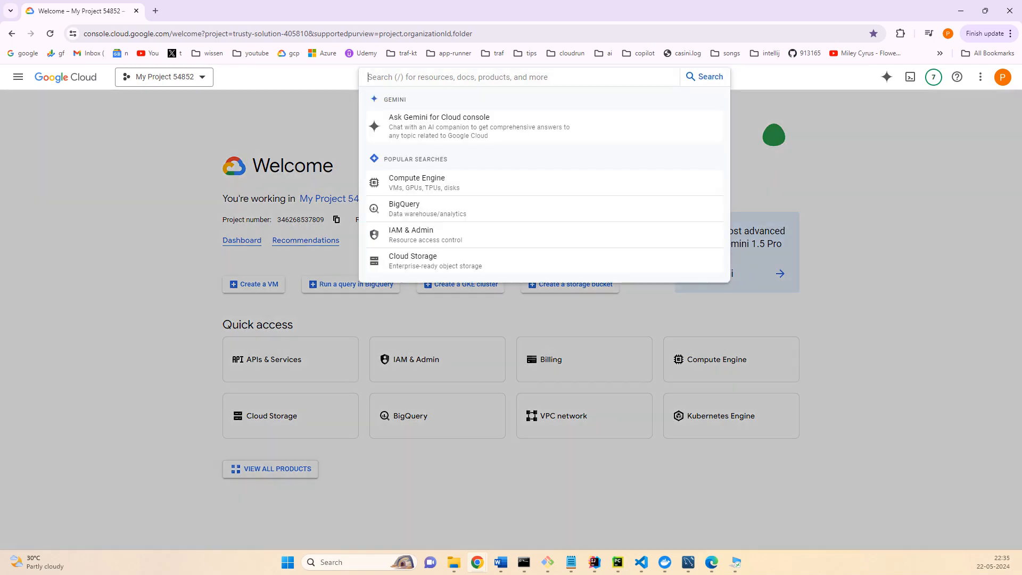
{"action": "left_click", "coordinate": [419, 182]}
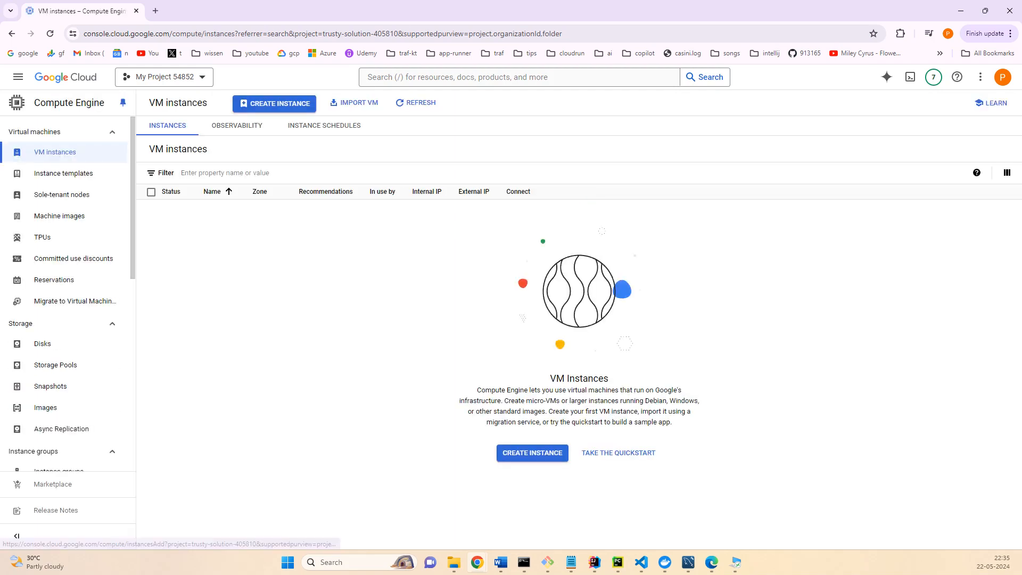
{"action": "left_click", "coordinate": [886, 76]}
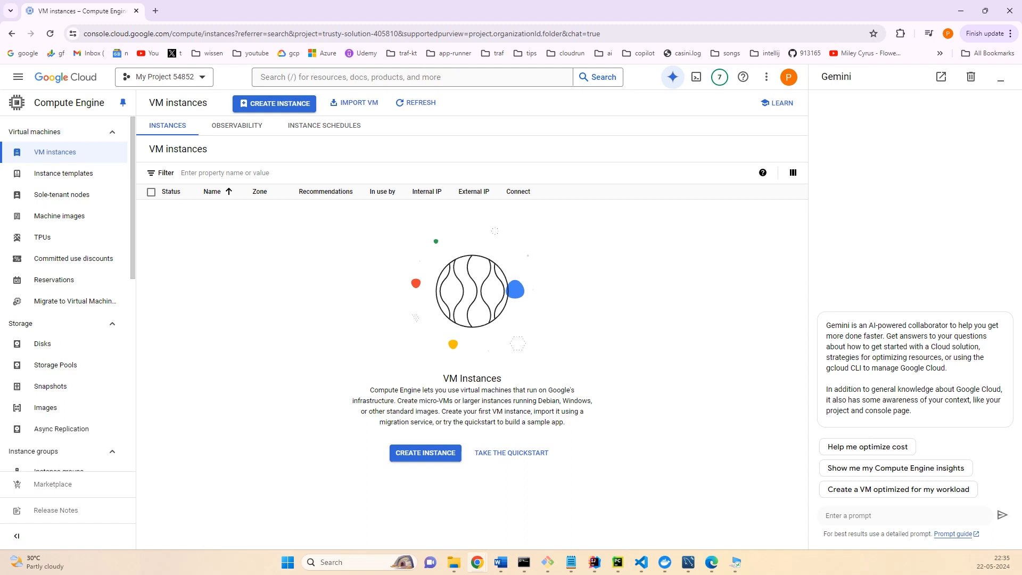
{"action": "left_click", "coordinate": [1000, 78]}
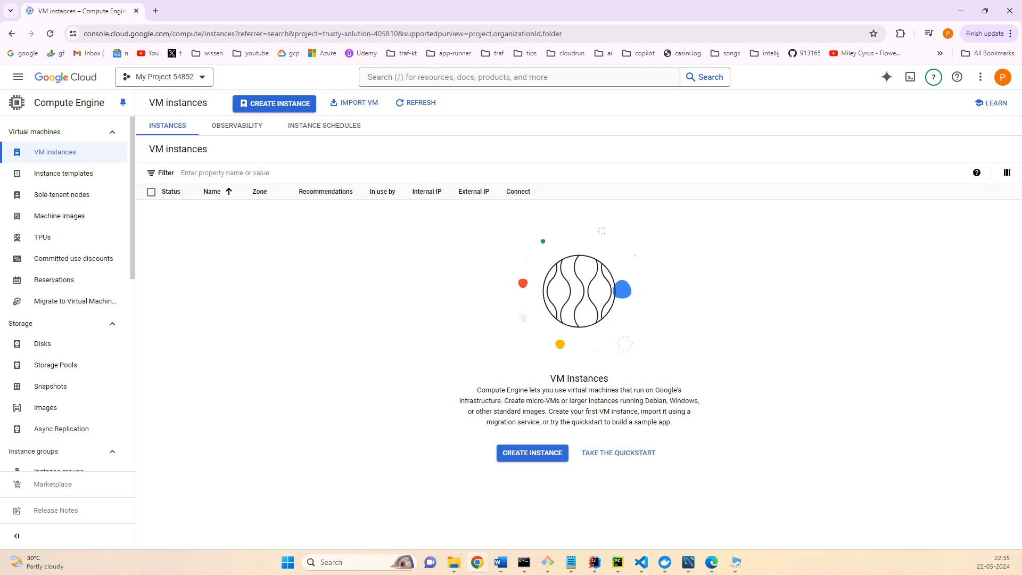
Step: Start a new VM instance and view the Compute optimized and Memory optimized machine families before returning to General purpose
{"action": "left_click", "coordinate": [274, 103]}
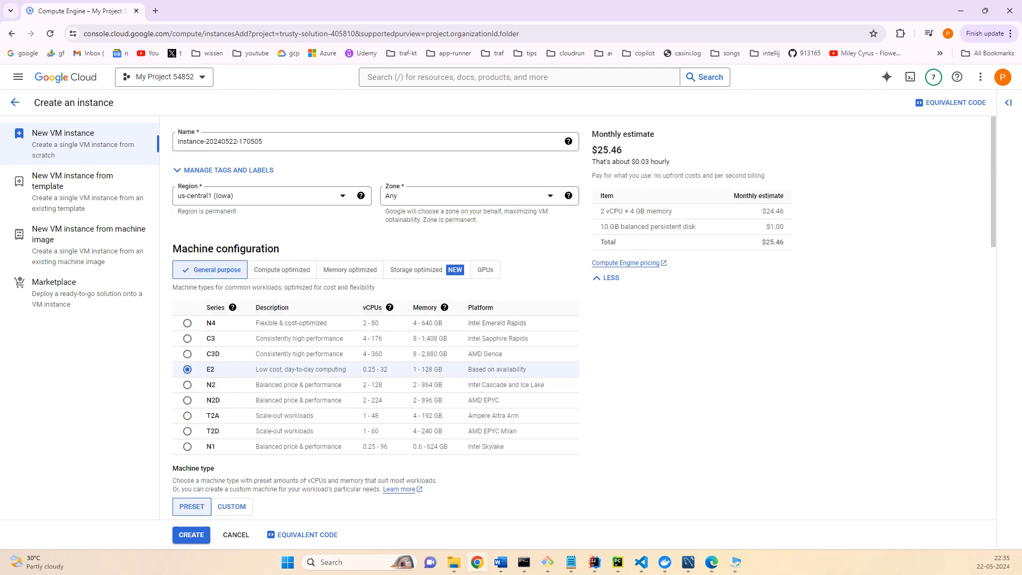
{"action": "left_click", "coordinate": [282, 269]}
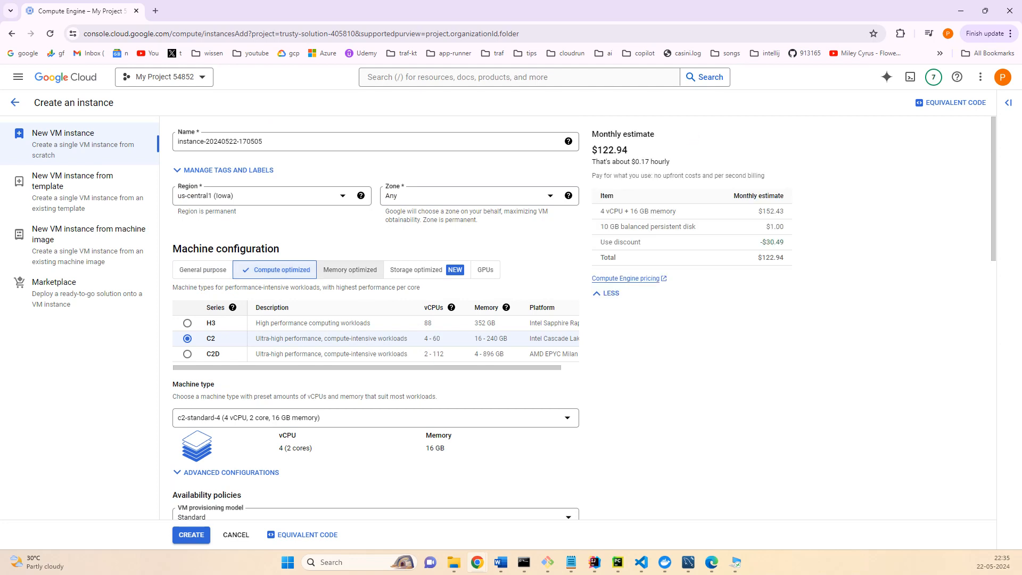
{"action": "left_click", "coordinate": [350, 270]}
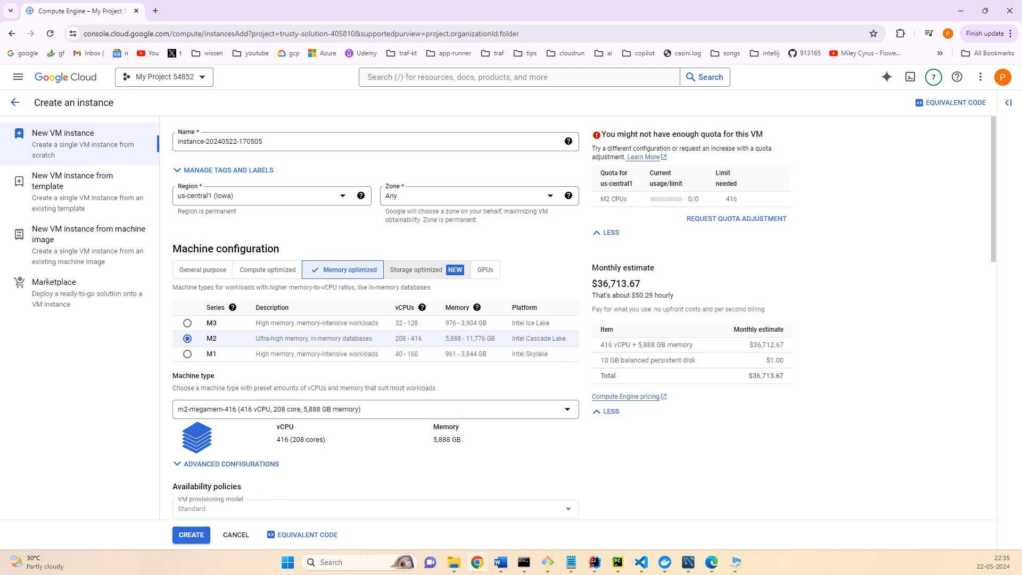
{"action": "left_click", "coordinate": [203, 270]}
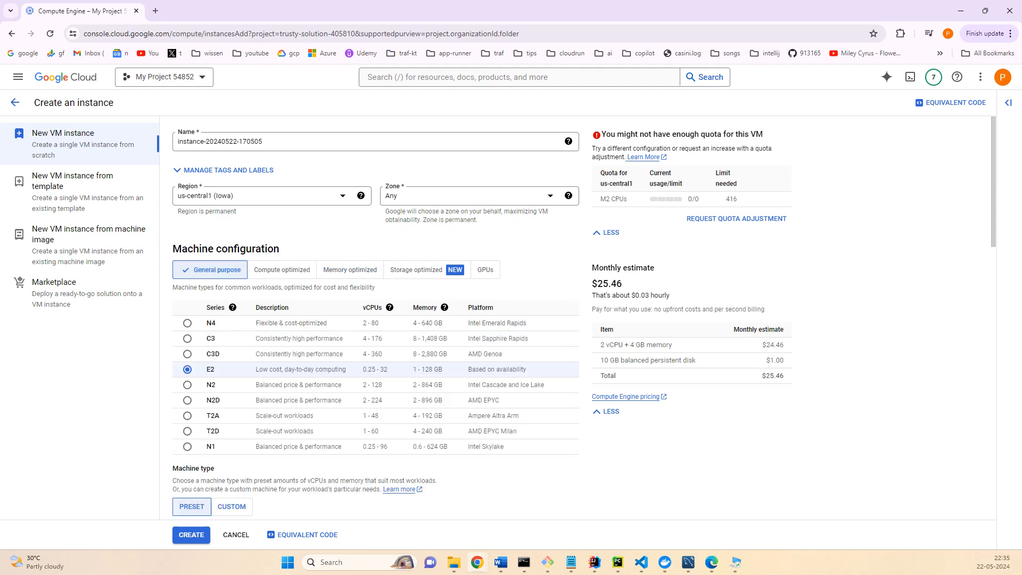
Step: Change the boot disk's operating system to Ubuntu, version 20.04 LTS, and create the VM instance
{"action": "scroll", "coordinate": [203, 270], "scroll_direction": "down", "scroll_amount": 5}
{"action": "scroll", "coordinate": [202, 270], "scroll_direction": "up", "scroll_amount": 4}
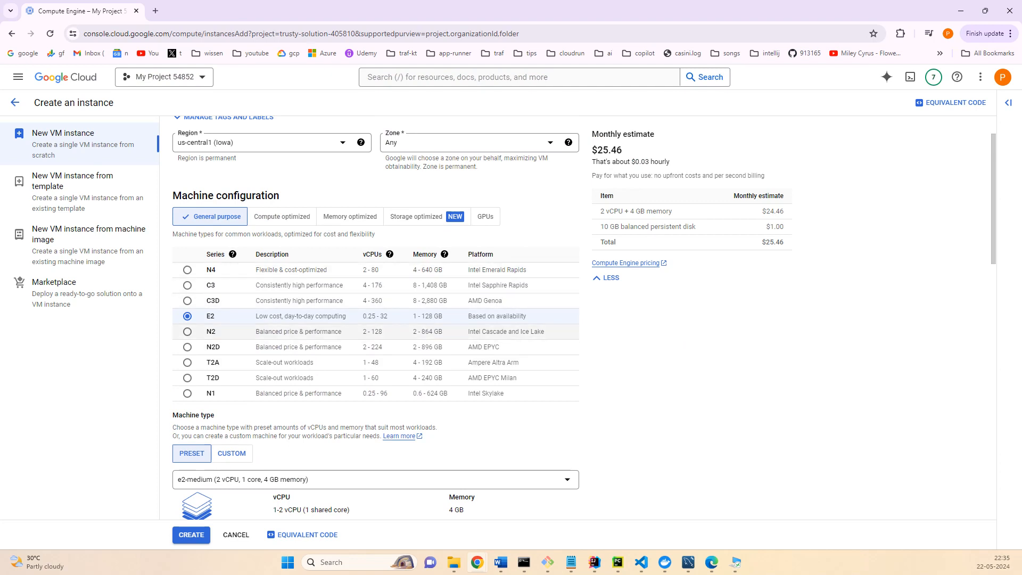
{"action": "scroll", "coordinate": [373, 320], "scroll_direction": "down", "scroll_amount": 5}
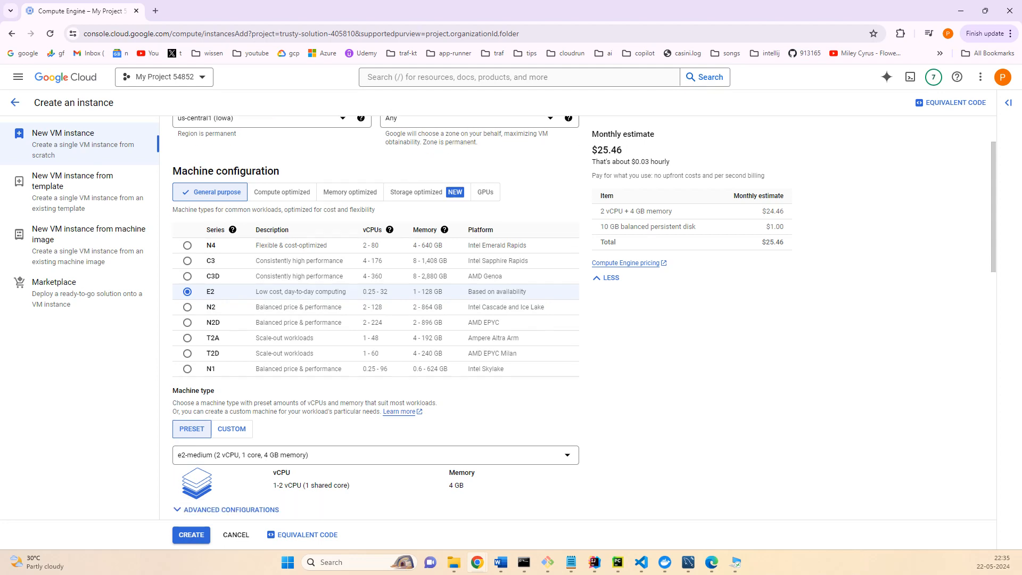
{"action": "scroll", "coordinate": [372, 320], "scroll_direction": "down", "scroll_amount": 5}
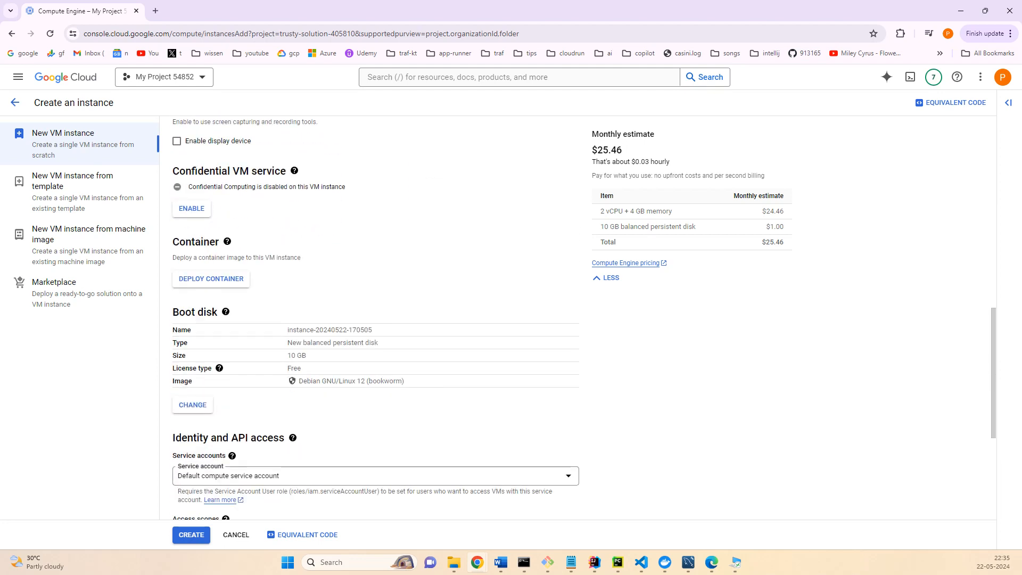
{"action": "scroll", "coordinate": [372, 319], "scroll_direction": "down", "scroll_amount": 1}
{"action": "left_click", "coordinate": [192, 351]}
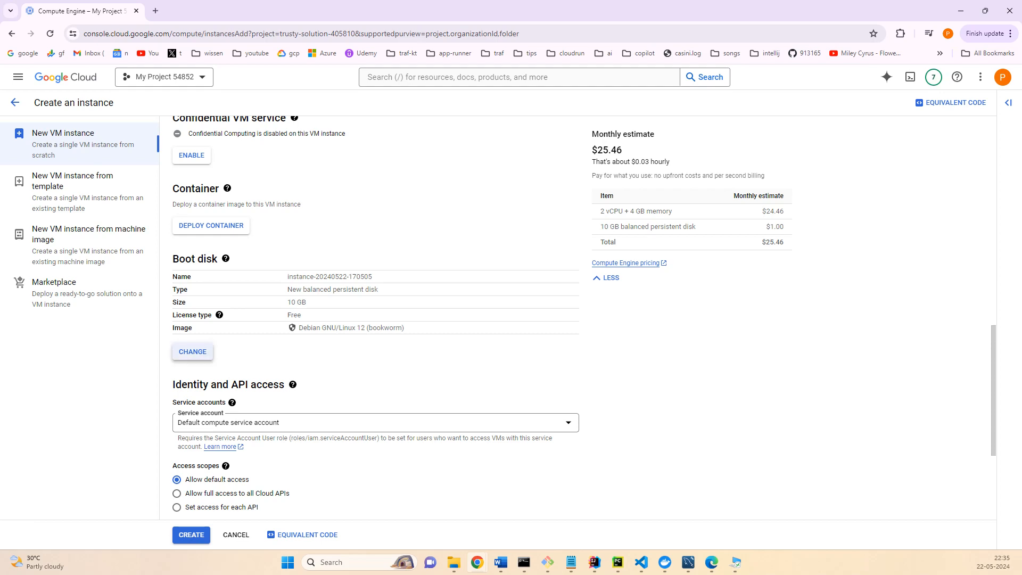
{"action": "left_click", "coordinate": [638, 180]}
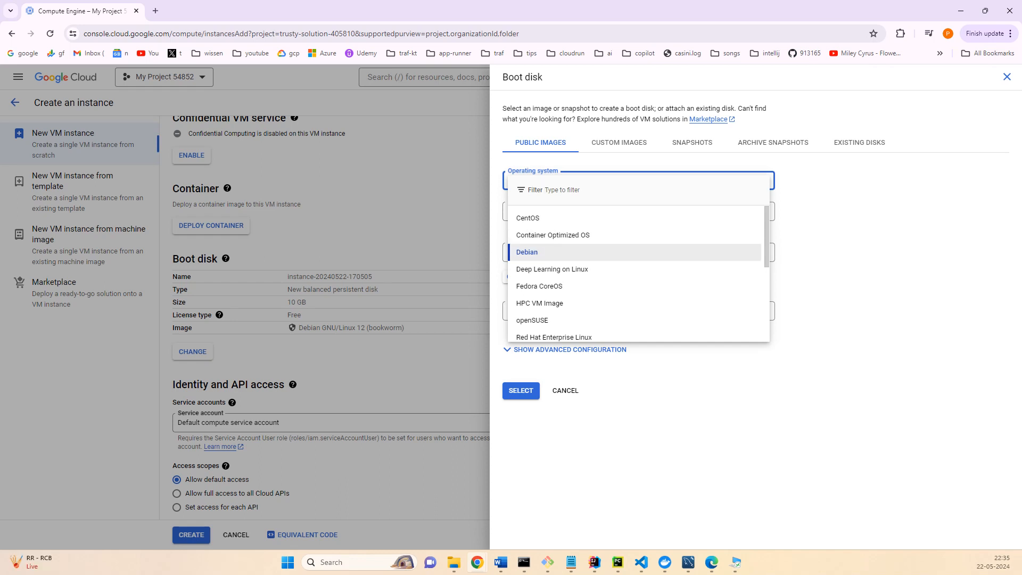
{"action": "scroll", "coordinate": [633, 273], "scroll_direction": "down", "scroll_amount": 3}
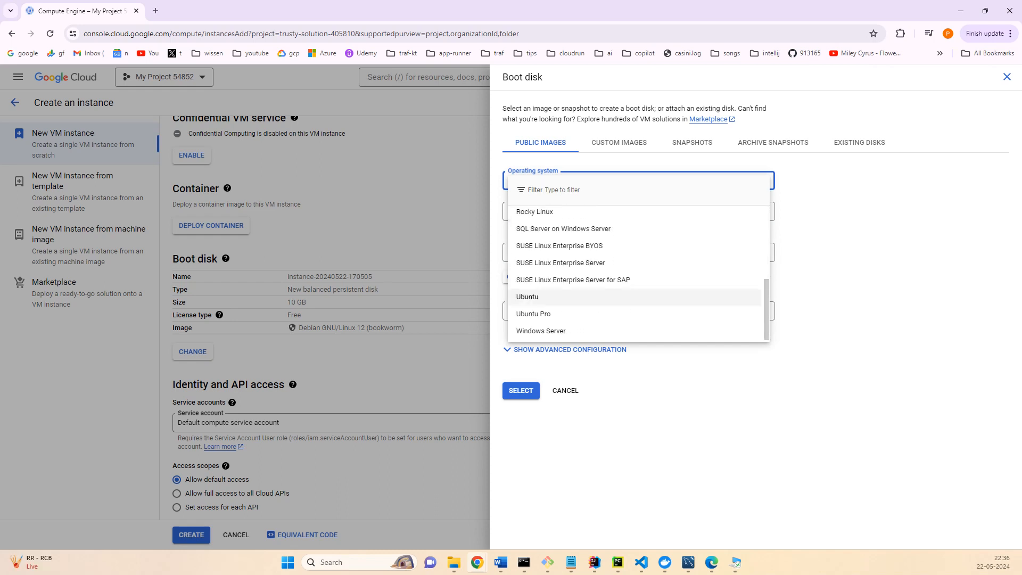
{"action": "left_click", "coordinate": [527, 296]}
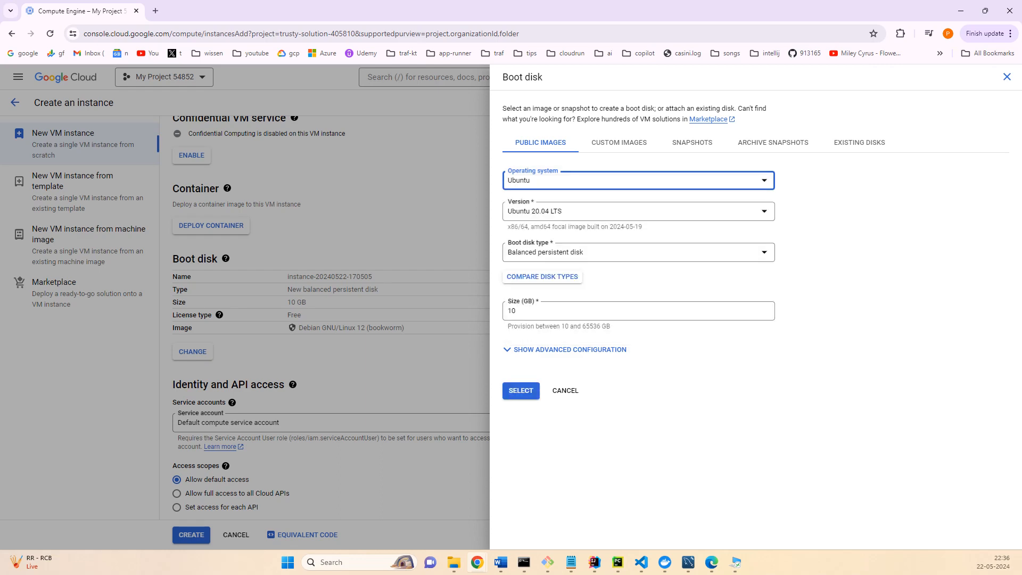
{"action": "left_click", "coordinate": [520, 390]}
{"action": "scroll", "coordinate": [584, 317], "scroll_direction": "down", "scroll_amount": 3}
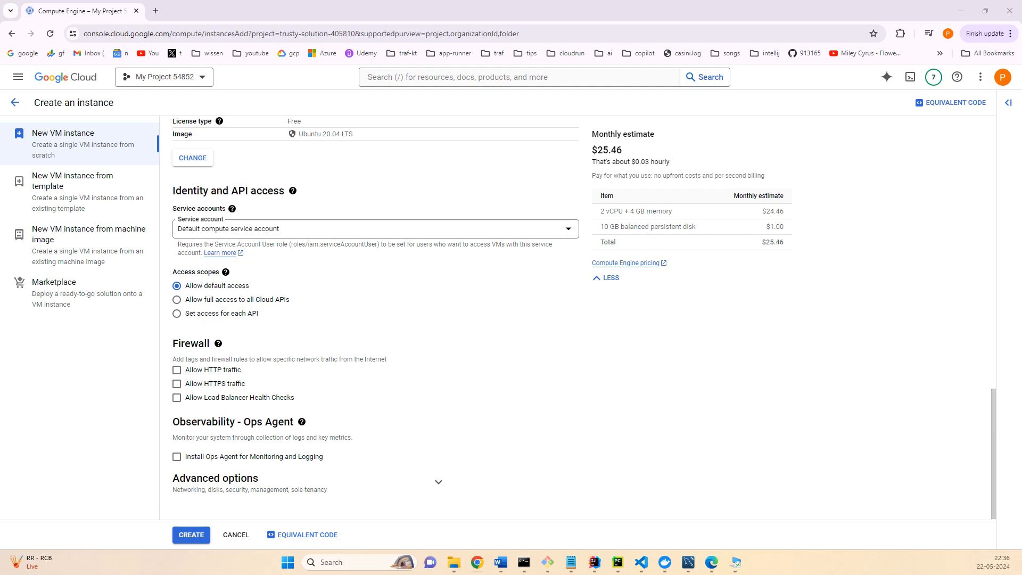
{"action": "left_click", "coordinate": [191, 535]}
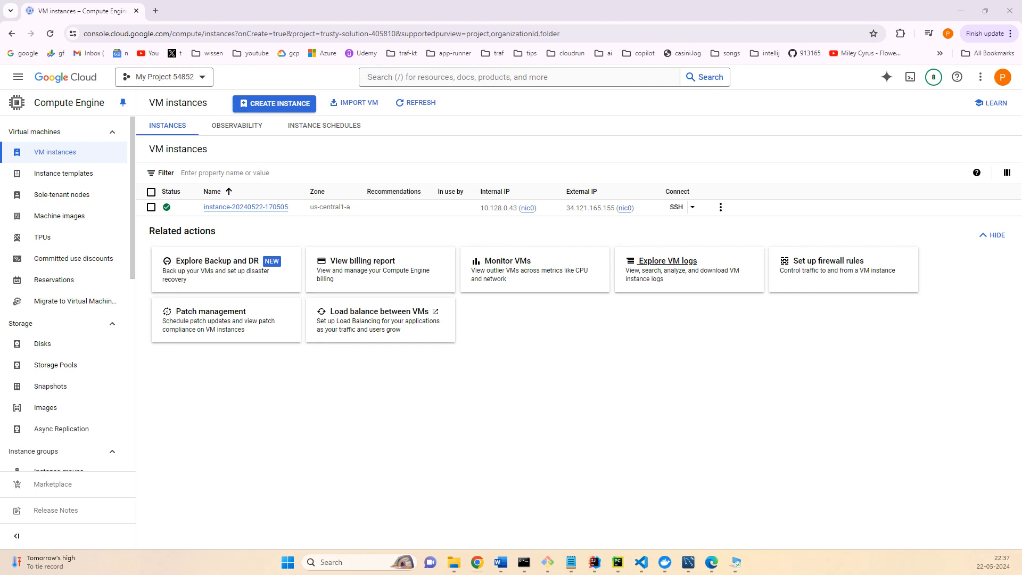
Step: Open an SSH session to the new VM in a browser window and maximize that window
{"action": "left_click", "coordinate": [692, 207]}
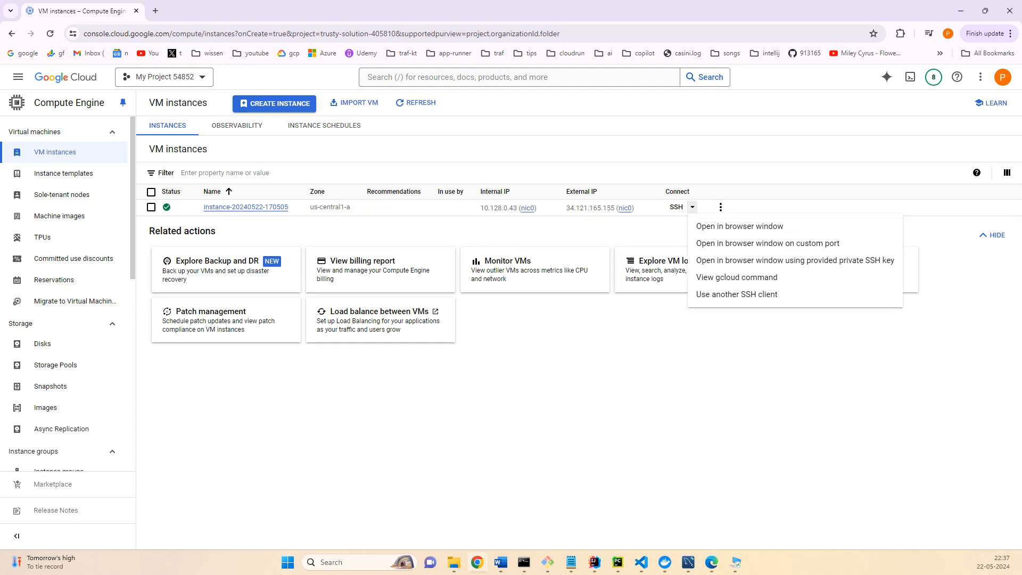
{"action": "left_click", "coordinate": [740, 226]}
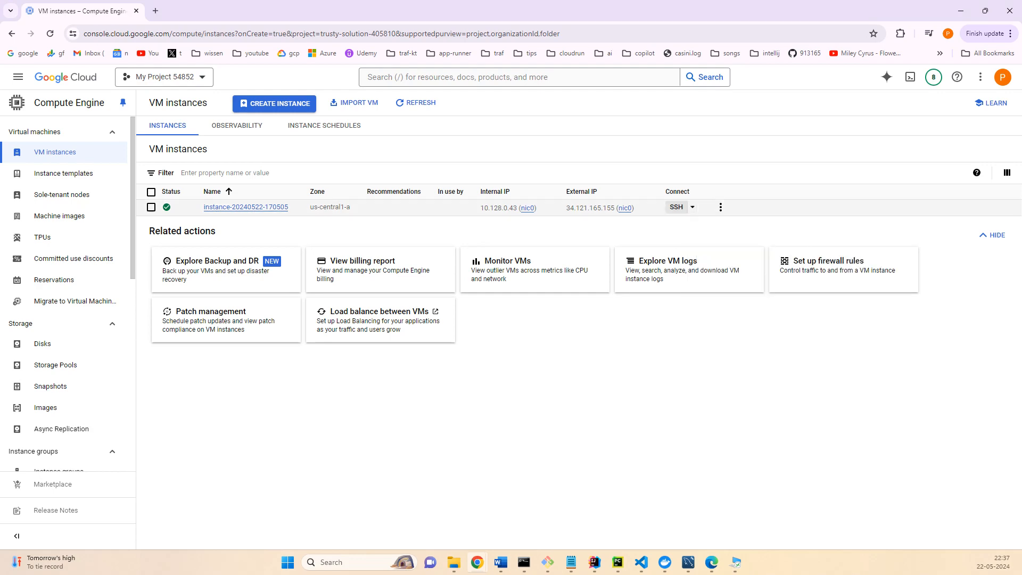
{"action": "left_click_drag", "start_coordinate": [256, 9], "coordinate": [505, 55]}
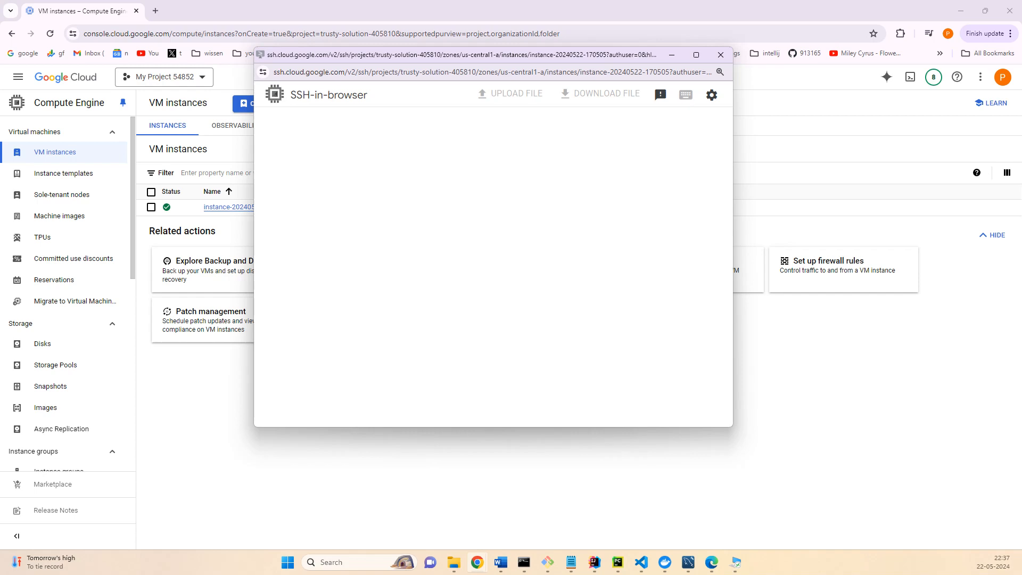
{"action": "left_click", "coordinate": [695, 55]}
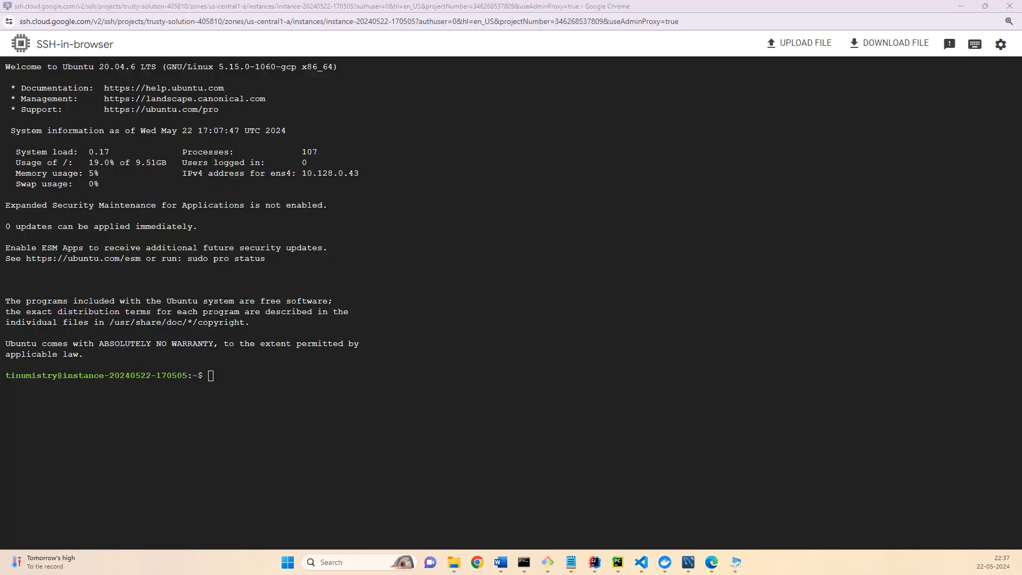
{"action": "left_click", "coordinate": [506, 456]}
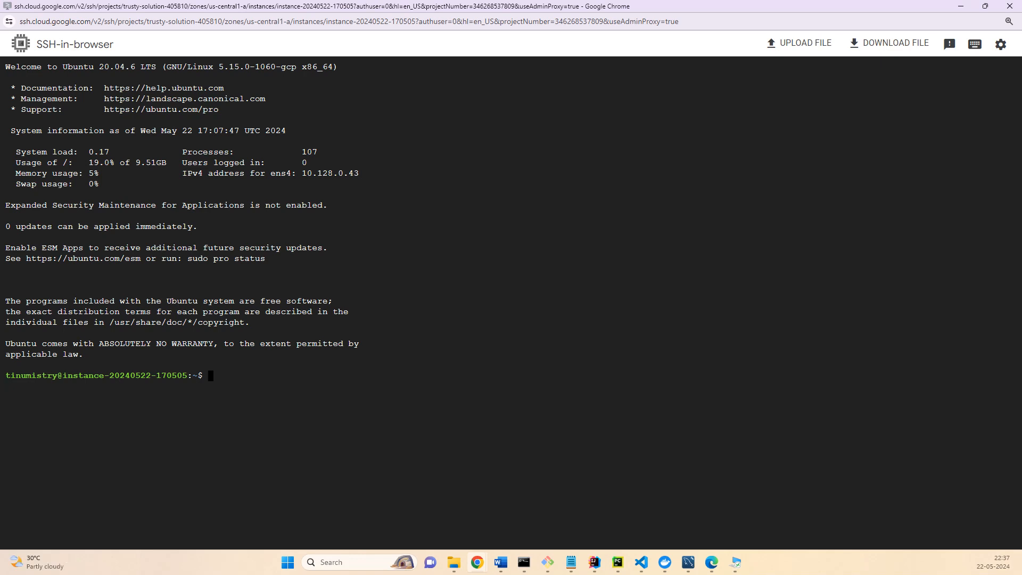
Step: List the contents of the VM's home directory with dir and ls -lrt
{"action": "type", "text": "dir"}
{"action": "key", "text": "Return"}
{"action": "type", "text": "ls -lrt"}
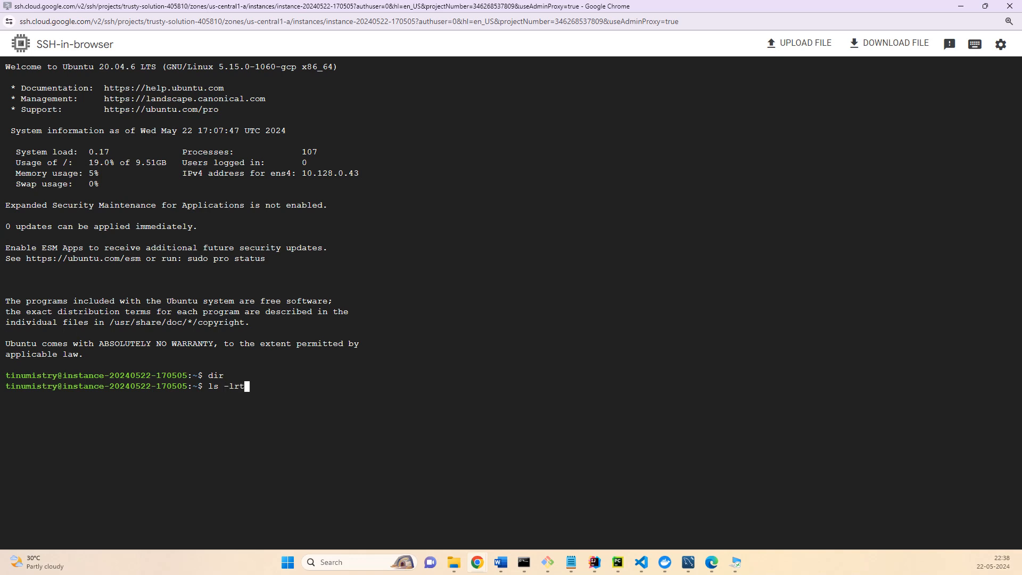
{"action": "key", "text": "Return"}
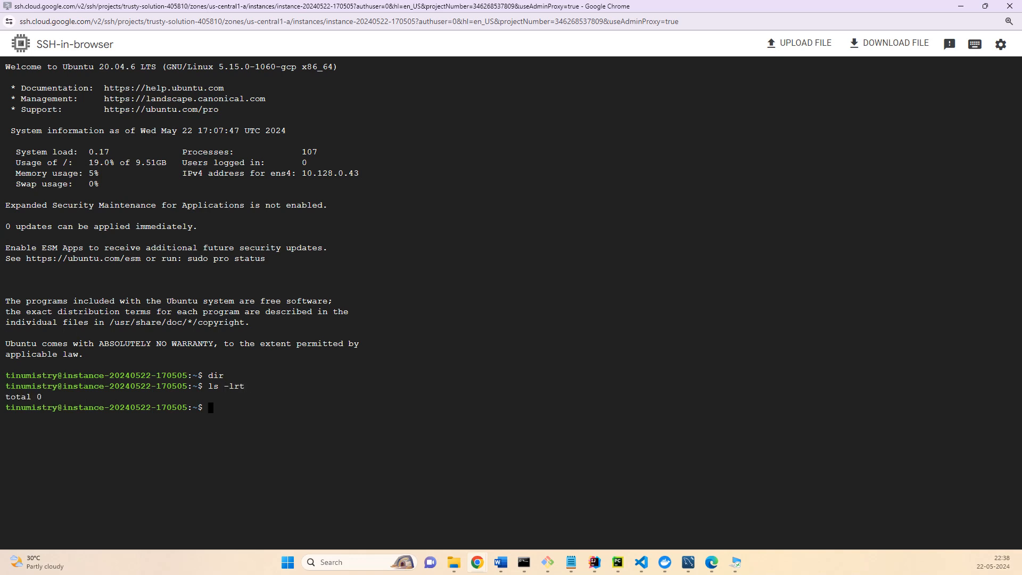
Step: Create an empty file test.txt with touch in the home directory and list the directory with ls -lrt
{"action": "type", "text": "tocuh"}
{"action": "key", "text": "BackSpace"}
{"action": "key", "text": "BackSpace"}
{"action": "key", "text": "BackSpace"}
{"action": "key", "text": "BackSpace"}
{"action": "key", "text": "BackSpace"}
{"action": "type", "text": "ouch test.txt"}
{"action": "key", "text": "Return"}
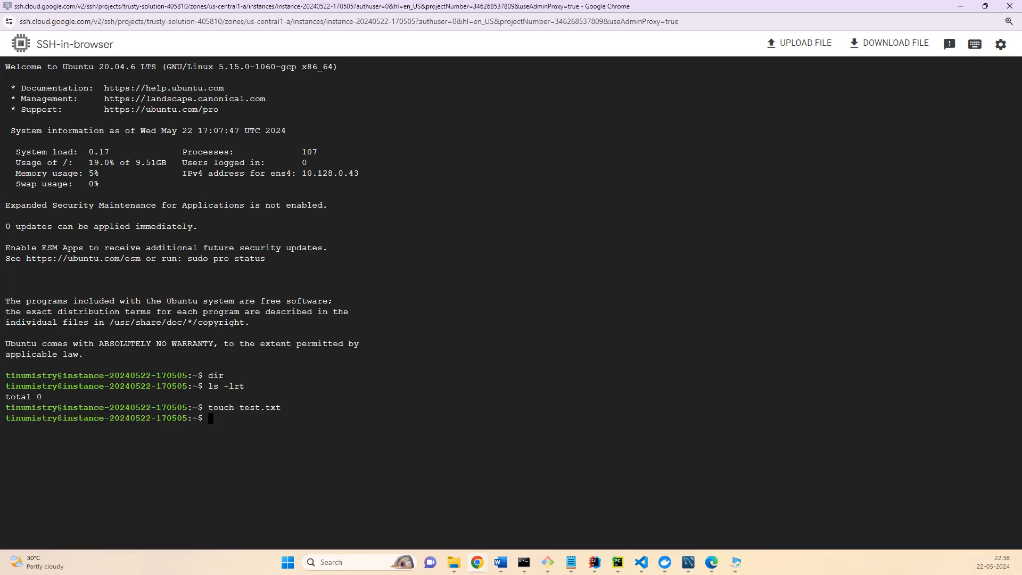
{"action": "type", "text": "ls -lrt"}
{"action": "key", "text": "Return"}
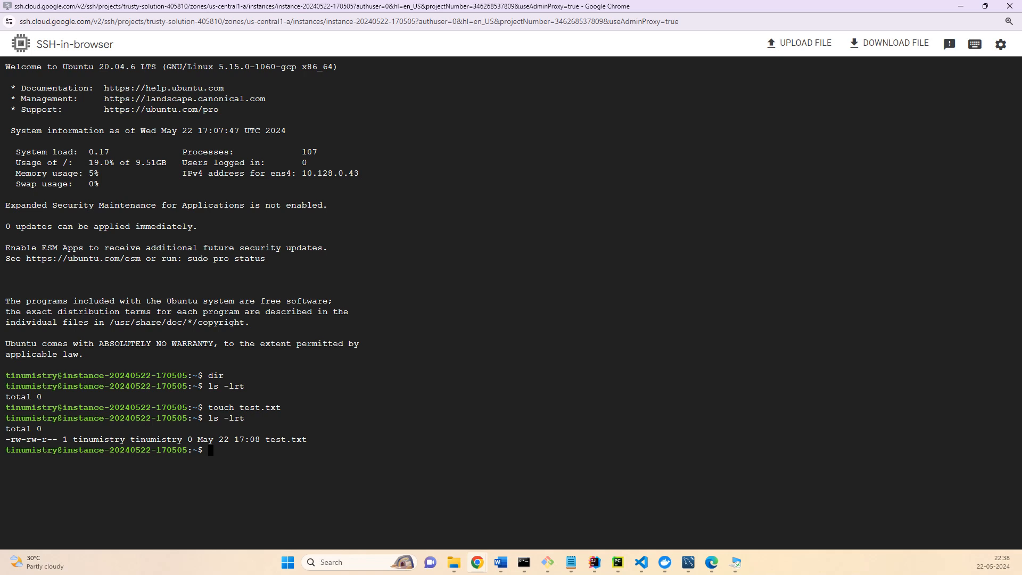
Step: Clear the terminal and check the installed Java version with java --version
{"action": "type", "text": "clear"}
{"action": "key", "text": "Return"}
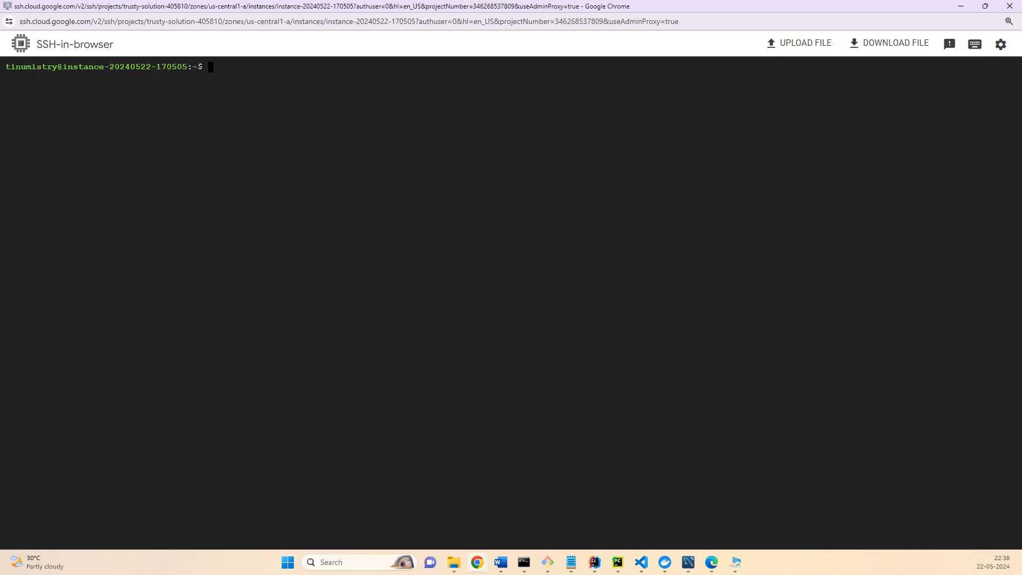
{"action": "type", "text": "java --version"}
{"action": "key", "text": "Return"}
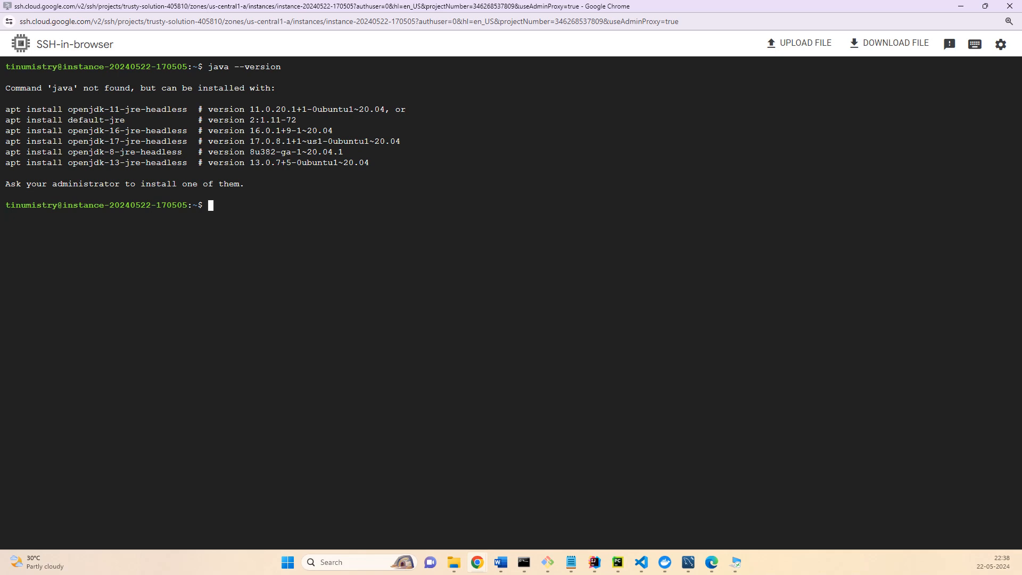
Step: Try to install the Java package default-jdk with apt as the regular user
{"action": "type", "text": "apt"}
{"action": "key", "text": "BackSpace"}
{"action": "key", "text": "BackSpace"}
{"action": "key", "text": "BackSpace"}
{"action": "key", "text": "BackSpace"}
{"action": "type", "text": "apt install"}
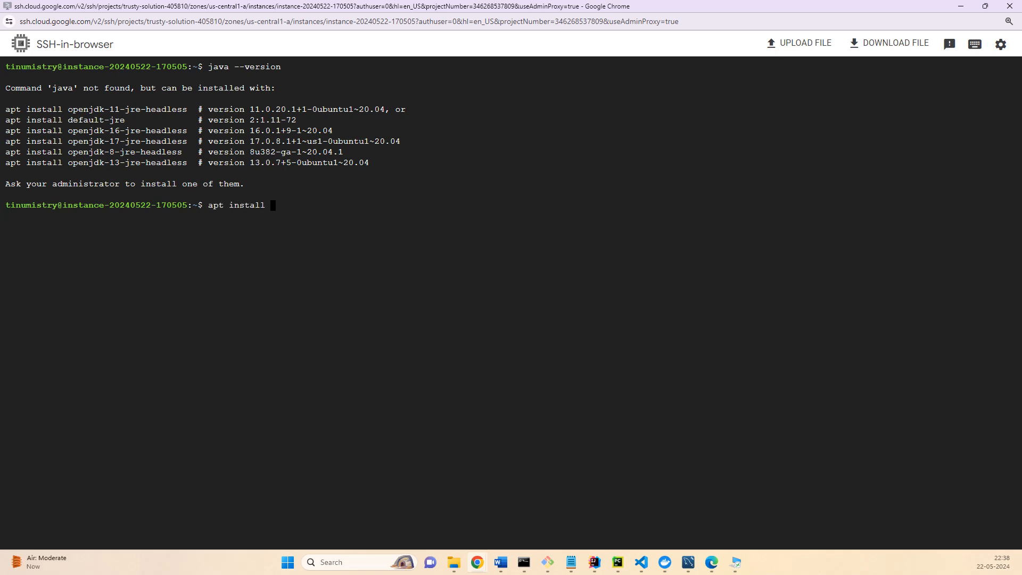
{"action": "type", "text": "default-jd"}
{"action": "type", "text": "k"}
{"action": "key", "text": "Return"}
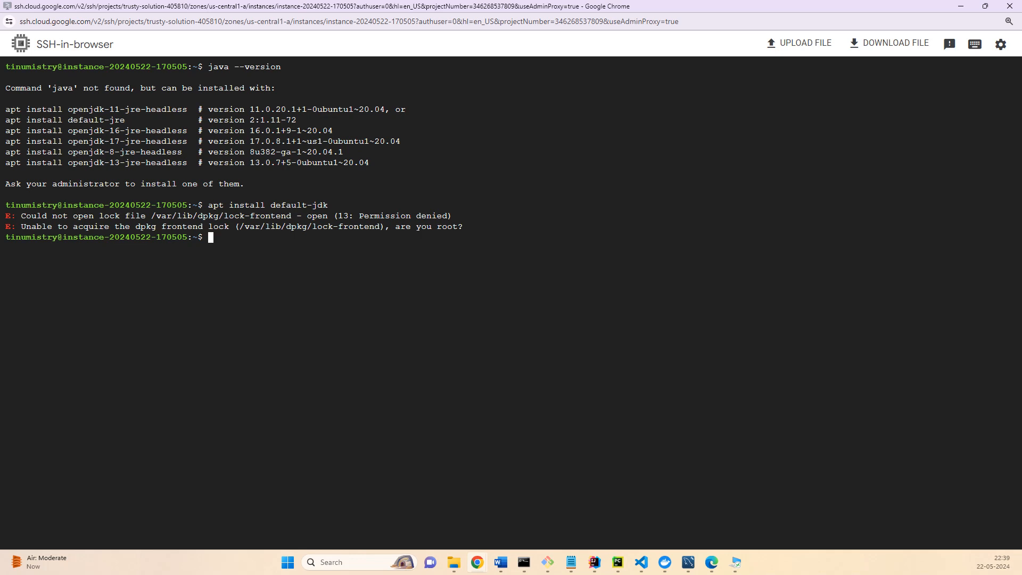
Step: Switch to the root user with sudo su and install default-jdk with apt, answering Y to continue the installation
{"action": "type", "text": "sudo su"}
{"action": "key", "text": "Return"}
{"action": "type", "text": "apt "}
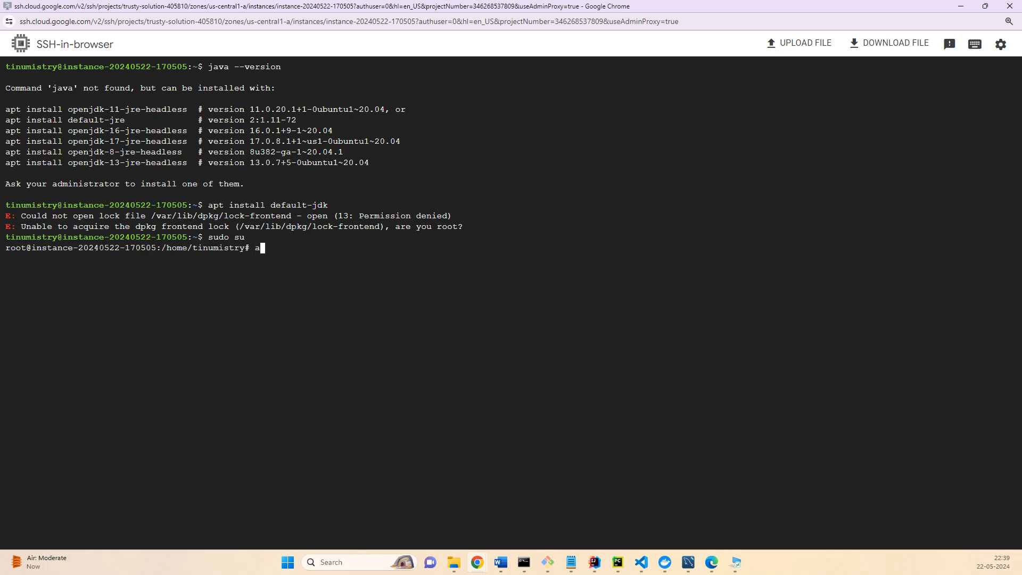
{"action": "type", "text": "install"}
{"action": "key", "text": "alt+Tab"}
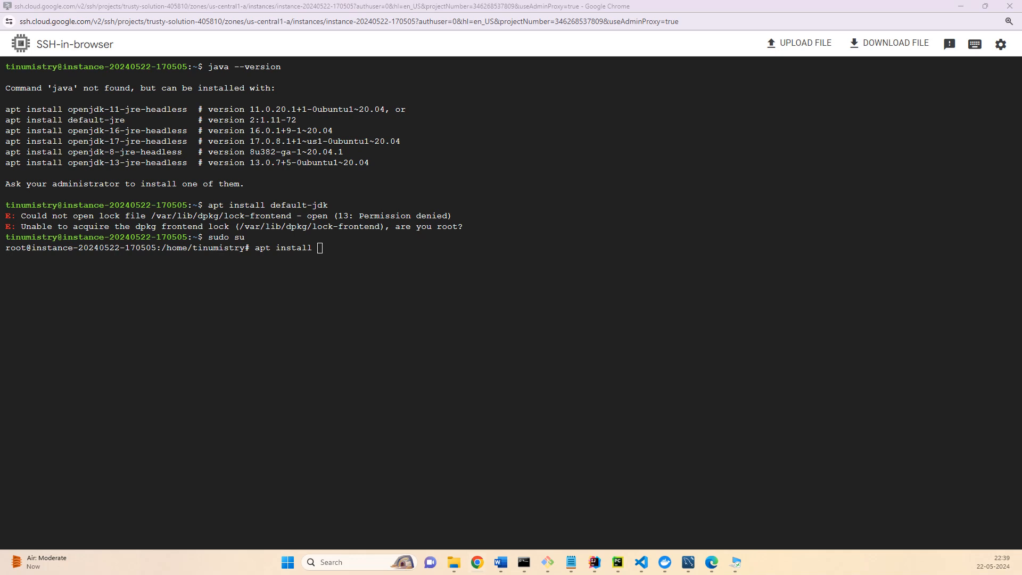
{"action": "key", "text": "alt+Tab"}
{"action": "type", "text": "de"}
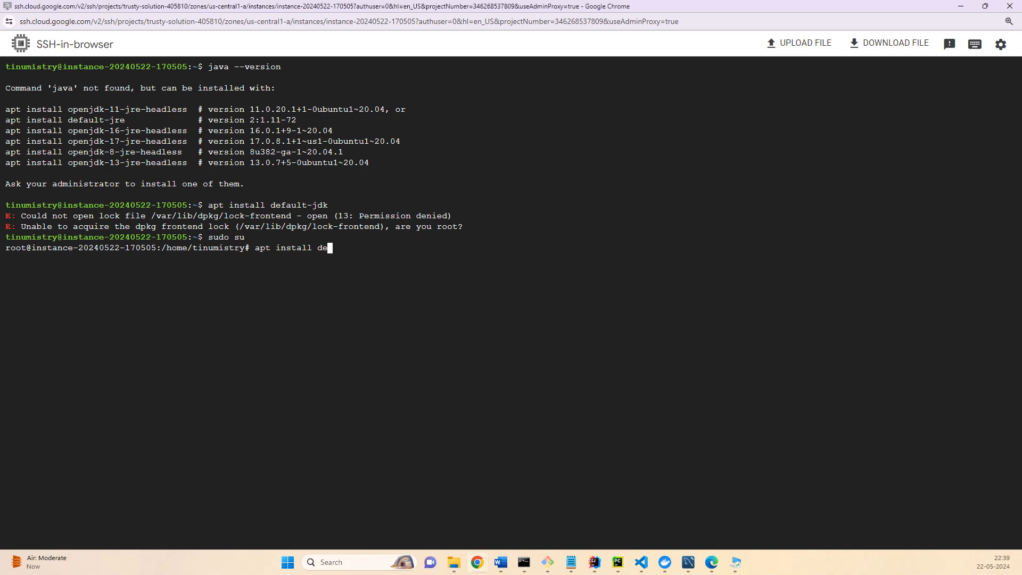
{"action": "type", "text": "fault-jdk"}
{"action": "key", "text": "Return"}
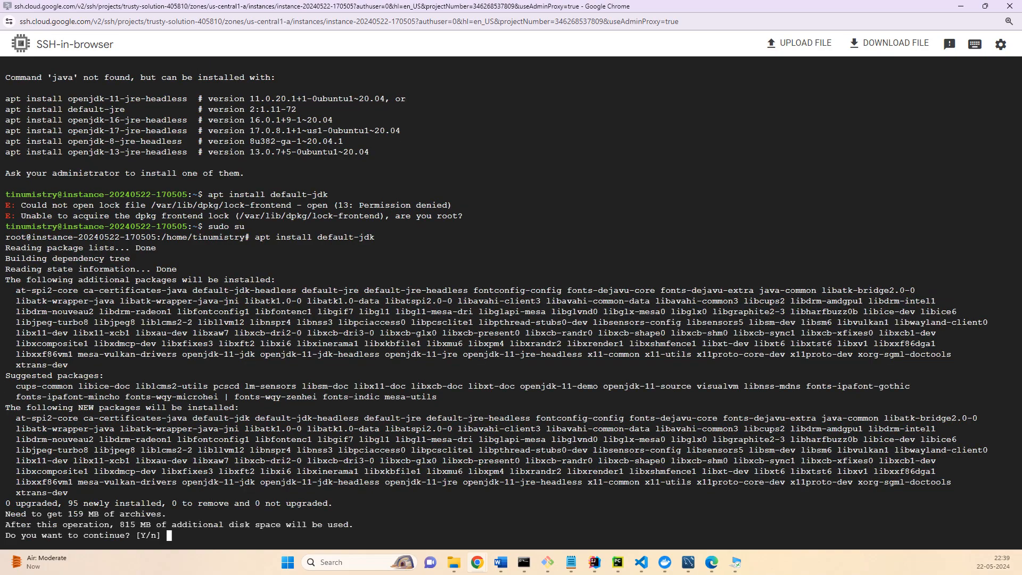
{"action": "type", "text": "Y"}
{"action": "key", "text": "Return"}
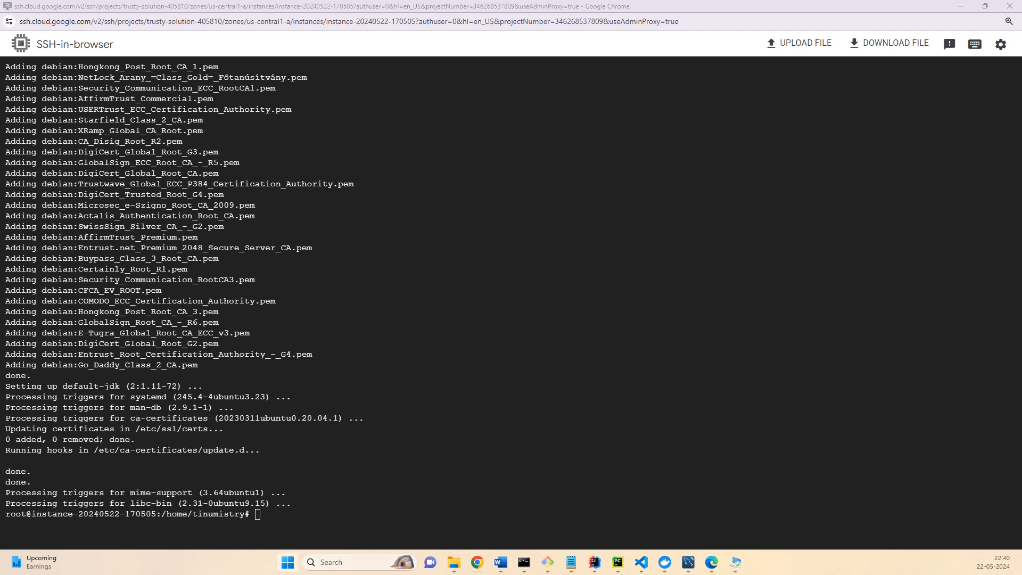
Step: Check the installed Java version with java --version and highlight the version number and date in the output
{"action": "left_click", "coordinate": [257, 515]}
{"action": "type", "text": "java --versi"}
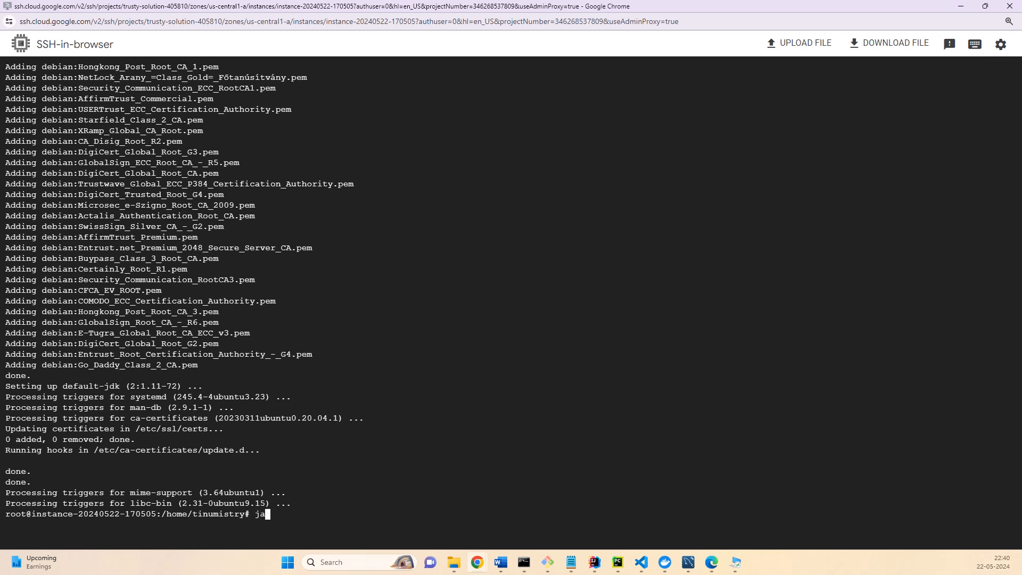
{"action": "type", "text": "on"}
{"action": "key", "text": "Return"}
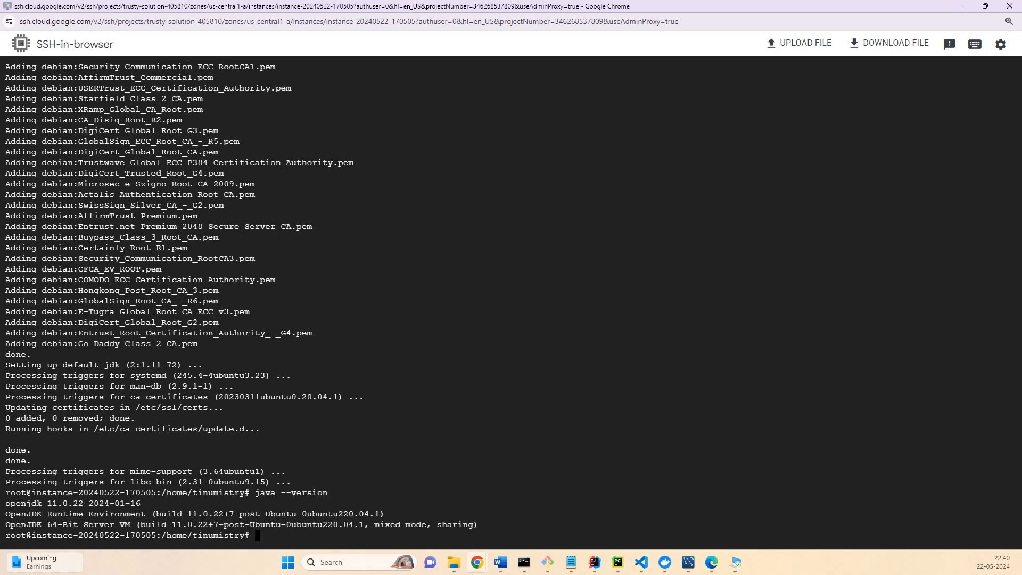
{"action": "left_click_drag", "start_coordinate": [42, 504], "coordinate": [140, 503]}
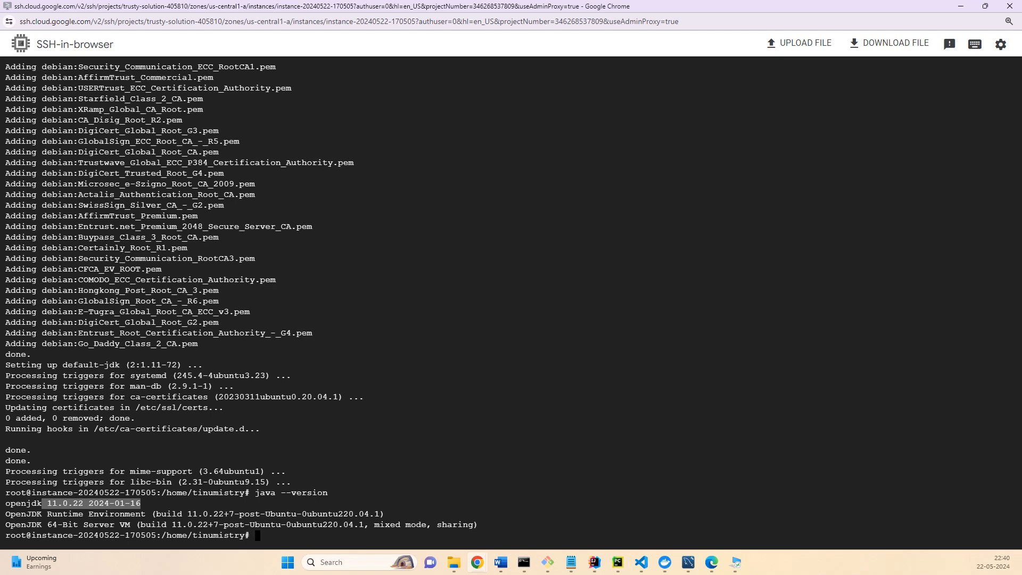
{"action": "key", "text": "alt+Tab"}
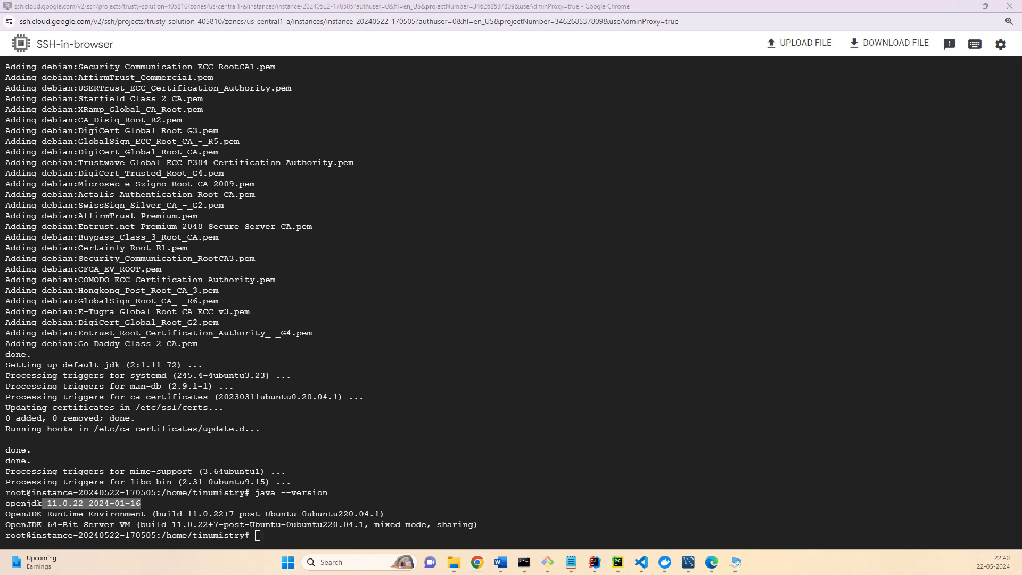
{"action": "key", "text": "alt+Tab"}
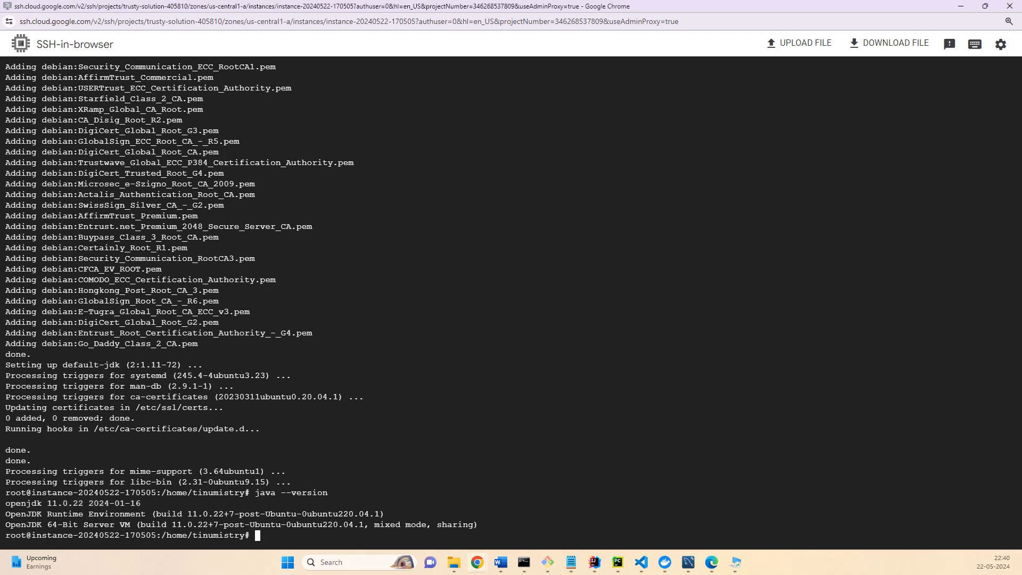